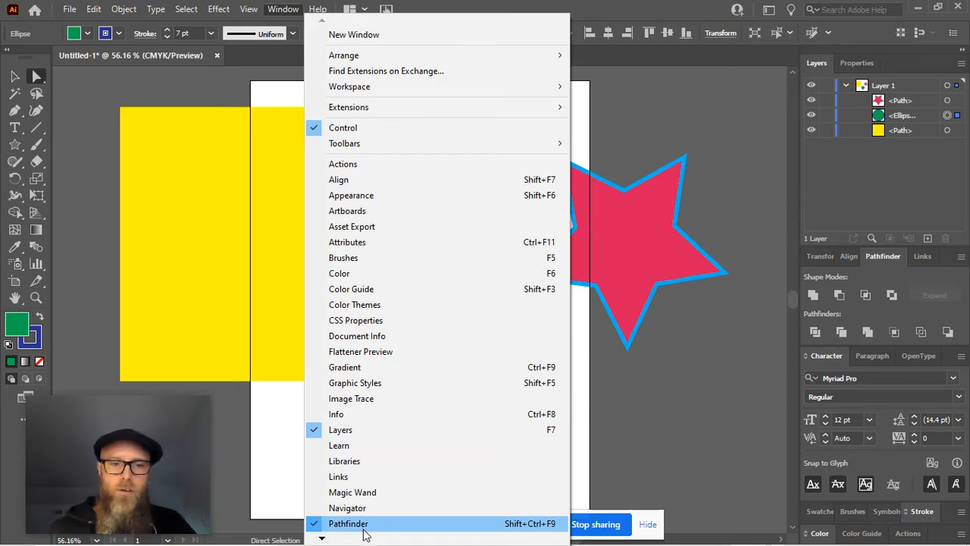
Shrink the yellow rectangle from its lower-right corner and move it onto the upper part of the artboard.
left_click(674, 425)
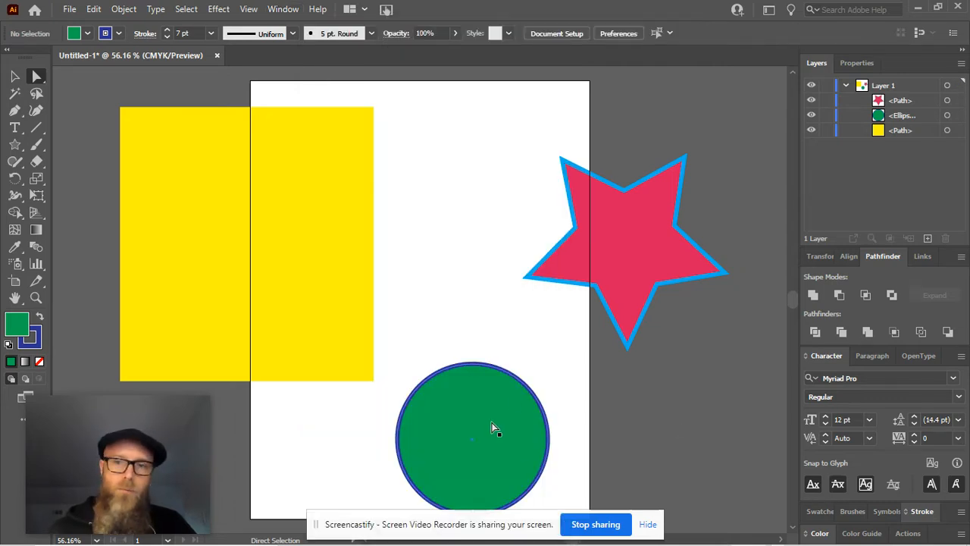
left_click_drag(211, 221, 236, 207)
mouse_move(397, 94)
left_mouse_down()
mouse_move(376, 122)
mouse_move(388, 102)
left_mouse_up()
left_click_drag(387, 378, 360, 305)
left_click(15, 77)
left_click_drag(237, 199, 363, 216)
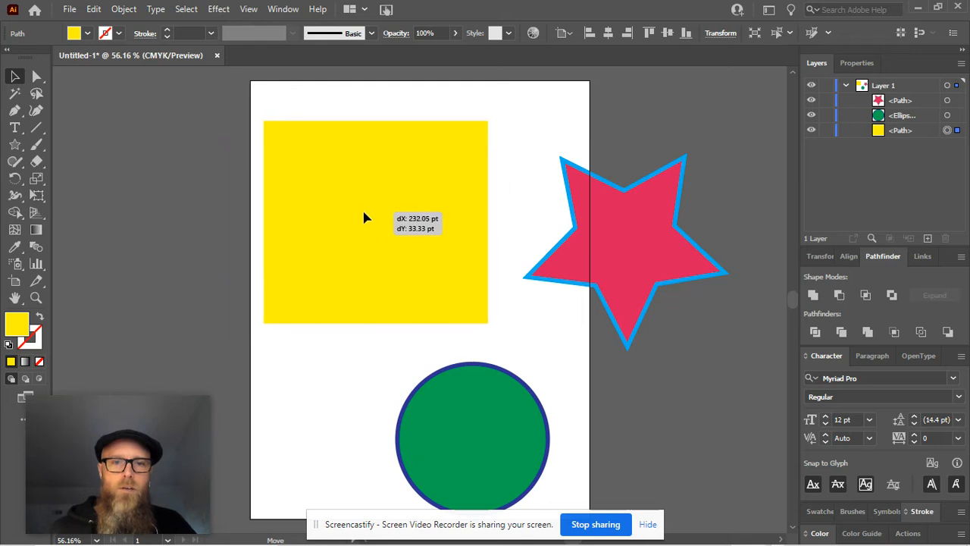
Move the green circle off the artboard and place the star over the yellow rectangle's right edge.
left_click_drag(531, 451, 656, 446)
left_click_drag(632, 273, 490, 266)
Give the yellow rectangle a 7 pt dark blue stroke.
left_click(296, 145)
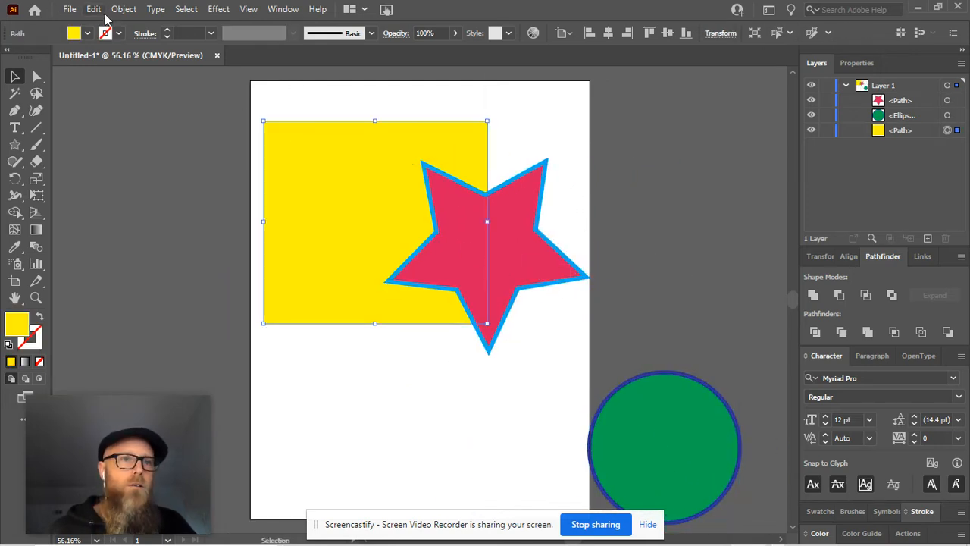
left_click(119, 38)
left_click(88, 57)
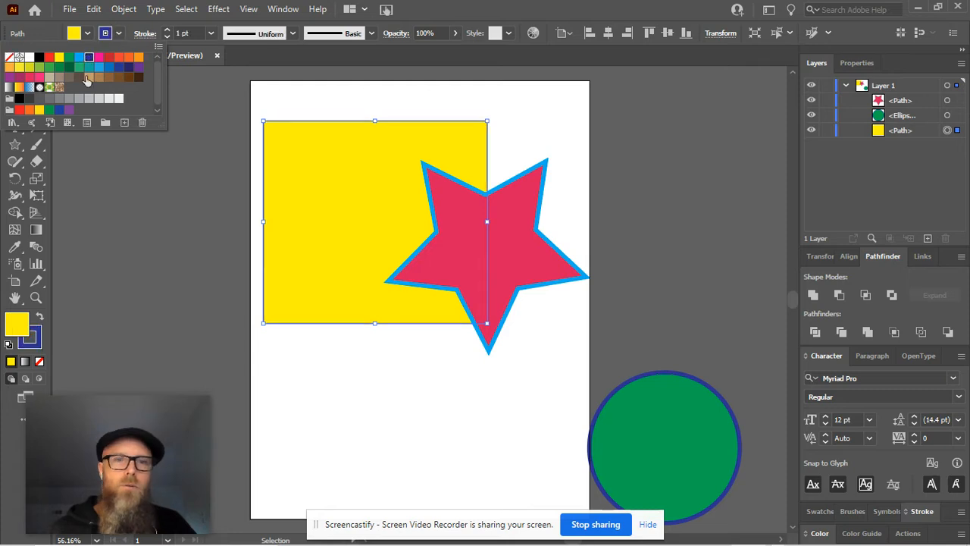
left_click(167, 31)
left_click(167, 30)
left_click(167, 30)
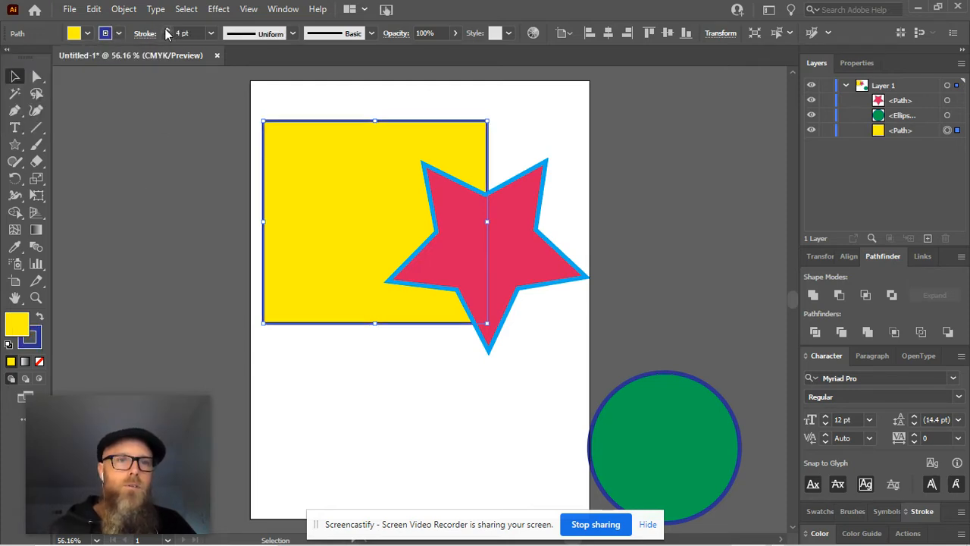
left_click(166, 30)
left_click(167, 31)
left_click(167, 30)
left_click(372, 458)
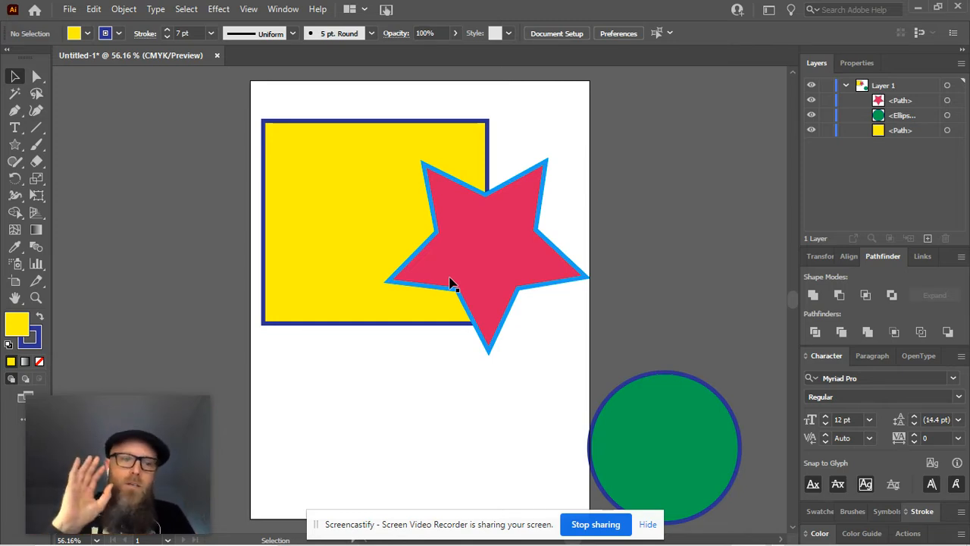
Move the star off to the side and place the green circle over the yellow rectangle's lower-right corner.
left_click_drag(493, 231, 722, 216)
left_click_drag(665, 448, 460, 319)
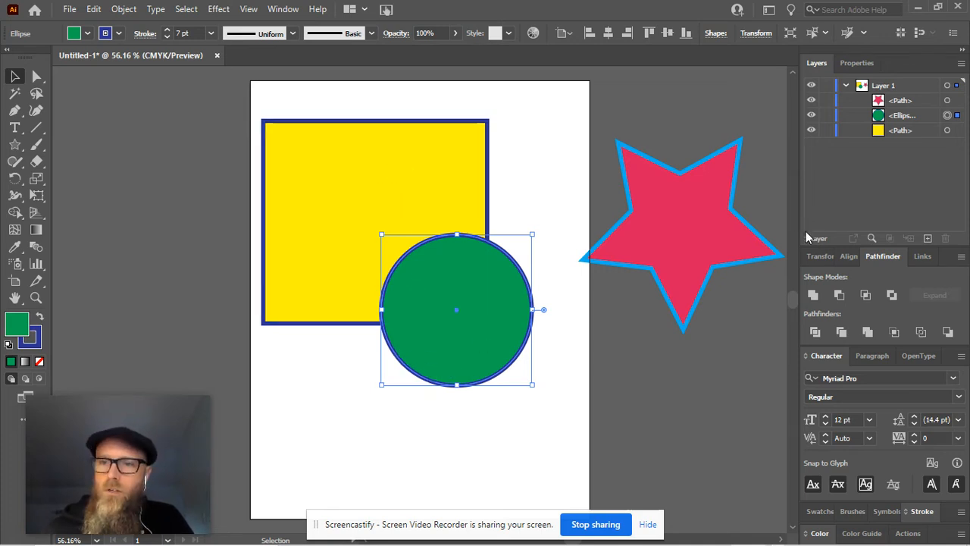
left_click(536, 155)
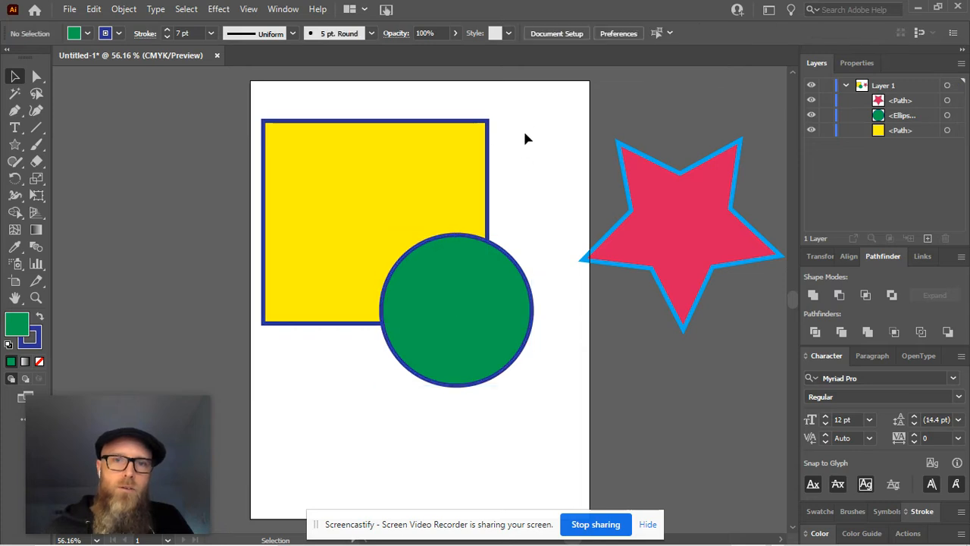
Select the rectangle and circle together, reselect them one by one with the star added, and clear the selection.
left_click_drag(530, 99, 337, 280)
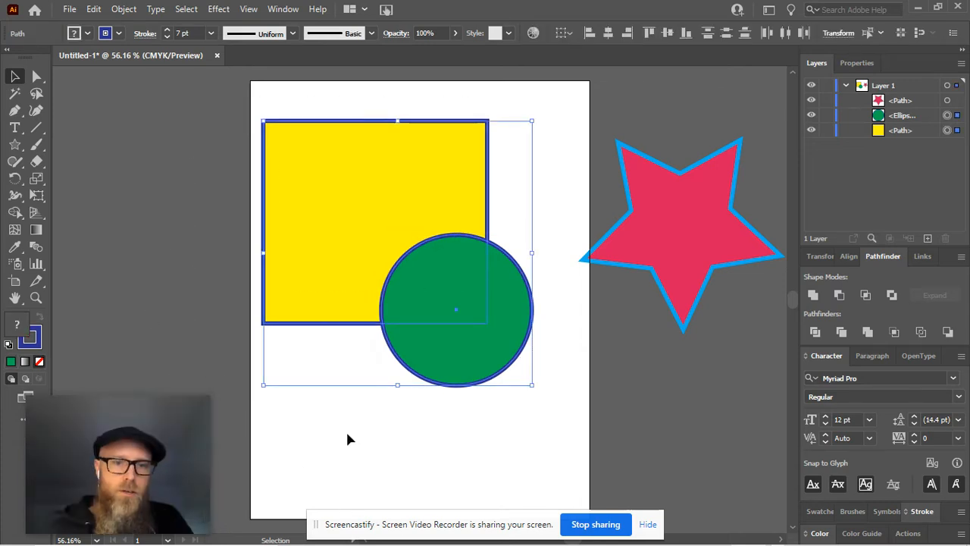
left_click(394, 424)
left_click(424, 337)
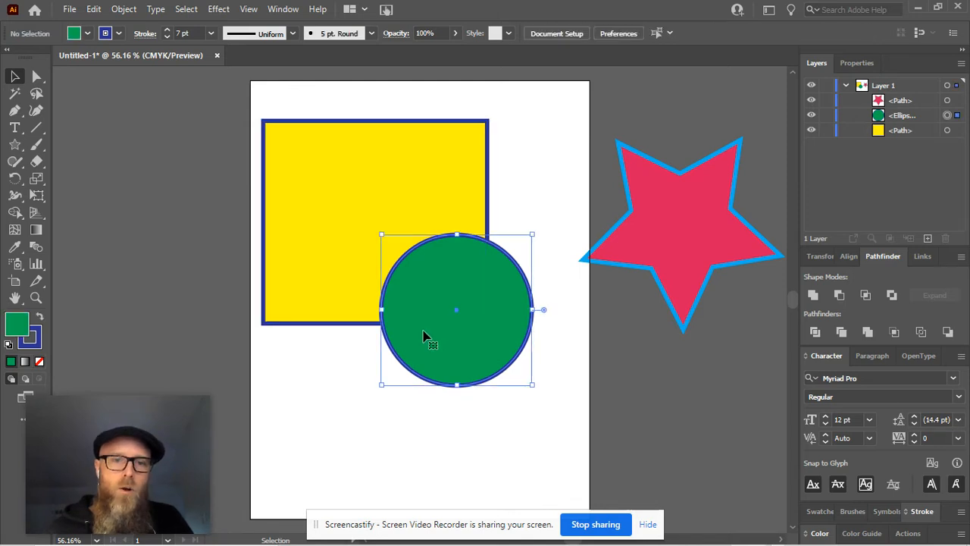
left_click(293, 271, "shift")
left_click(722, 247, "shift")
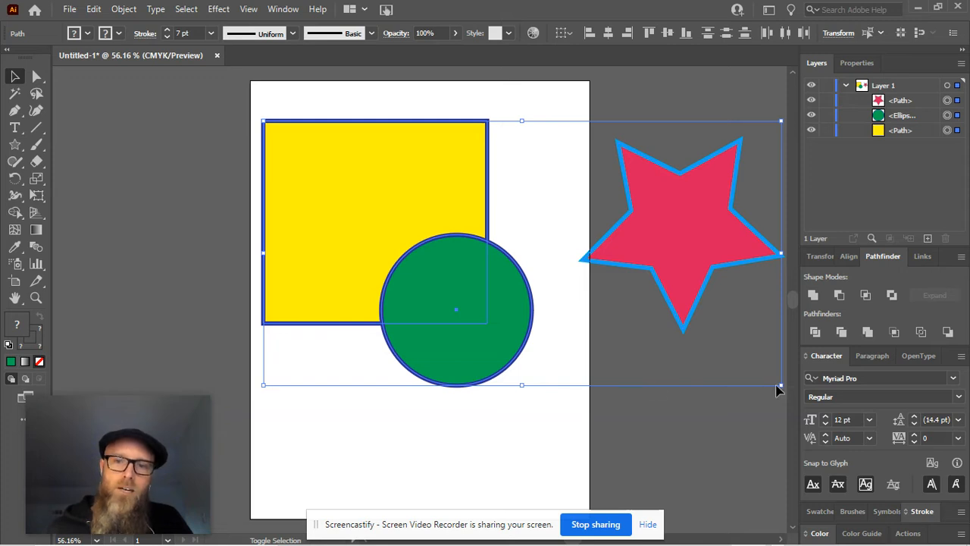
left_click(351, 437)
Unite the yellow rectangle and green circle into one shape and undo the merge.
left_click(328, 210)
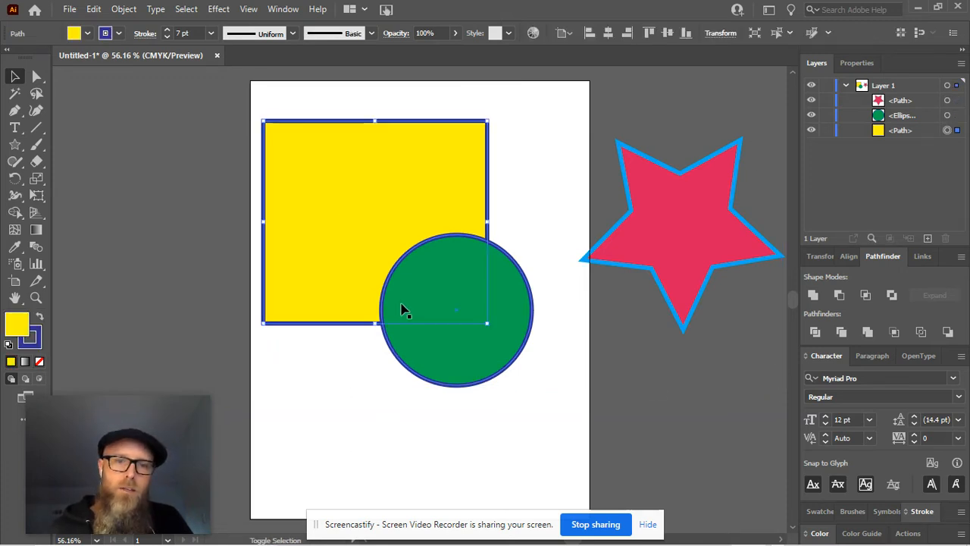
left_click(450, 382, "shift")
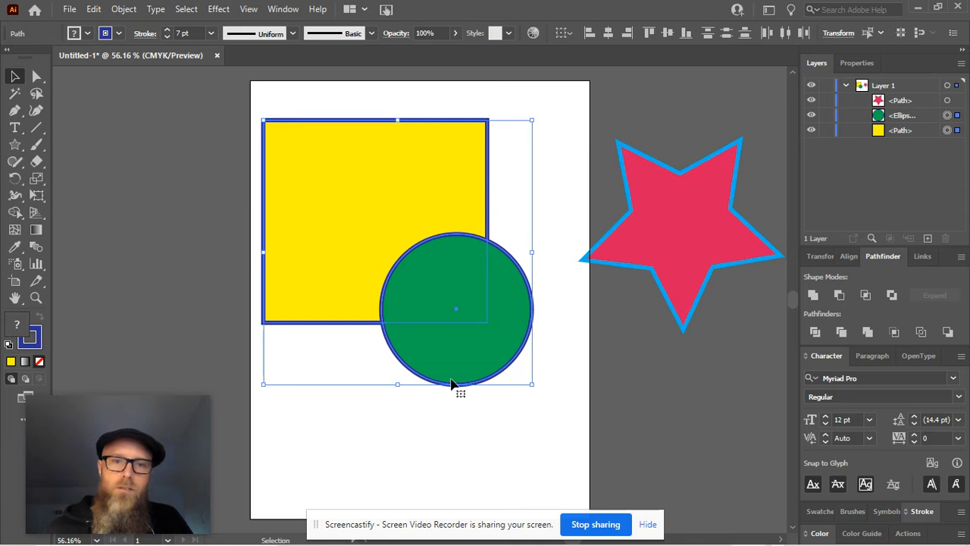
left_click(812, 296)
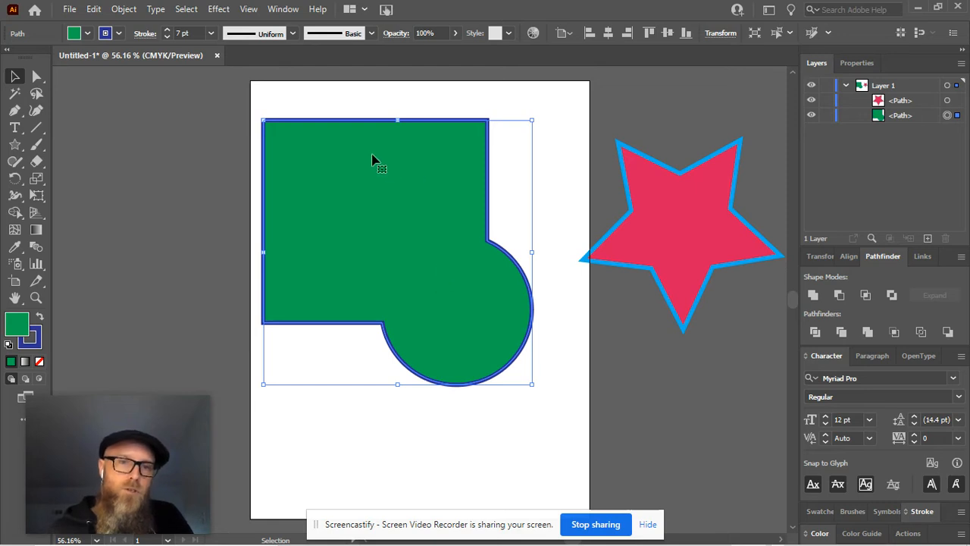
key("a")
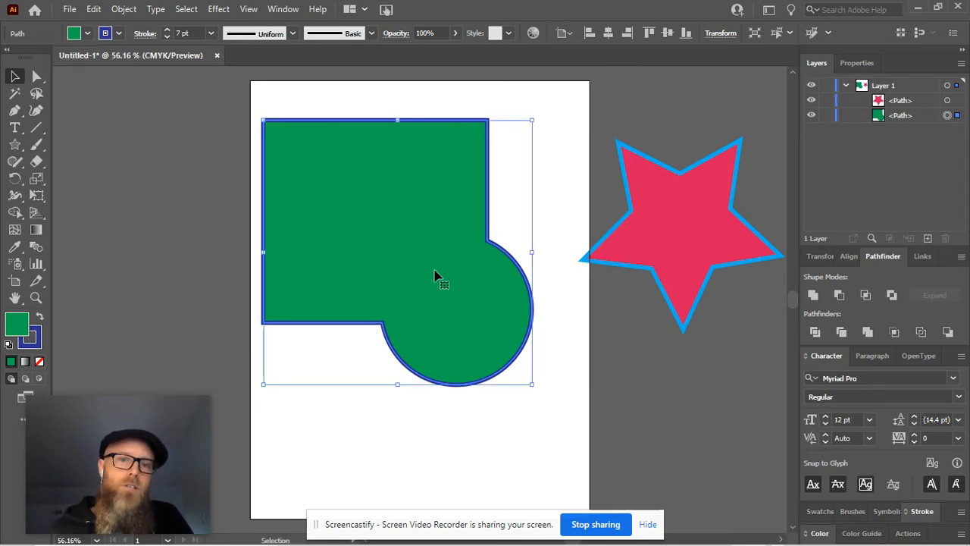
key("ctrl+z")
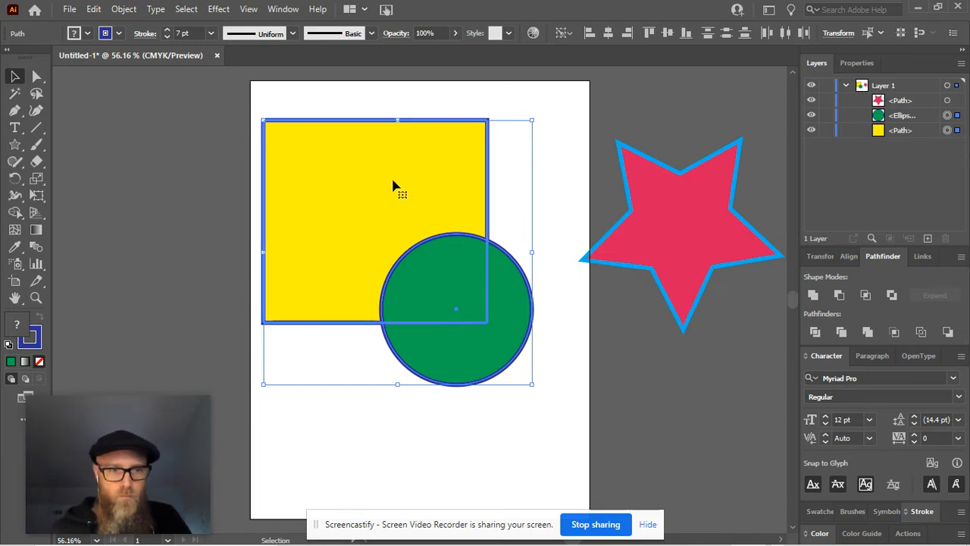
Try a red stroke on both the rectangle and the circle, and revert it.
left_click(106, 34)
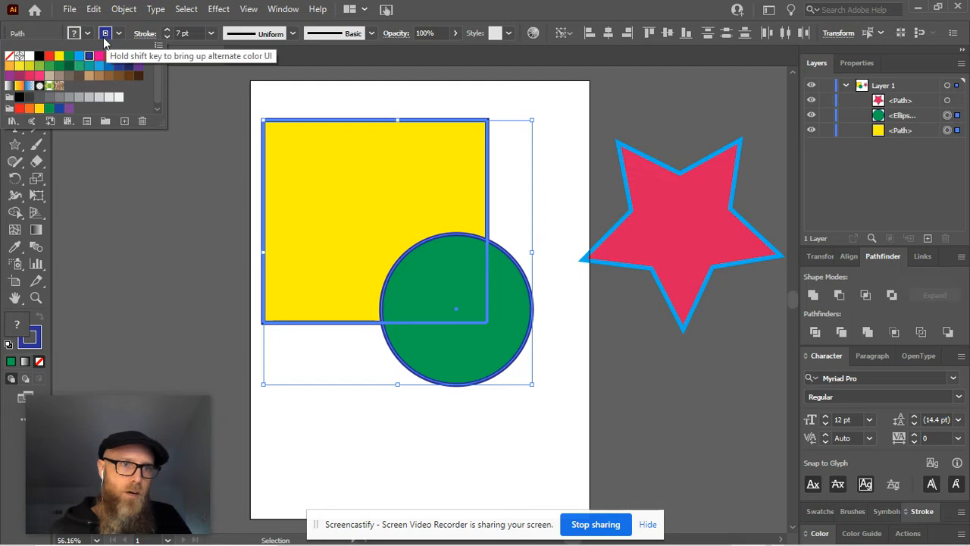
left_click(108, 56)
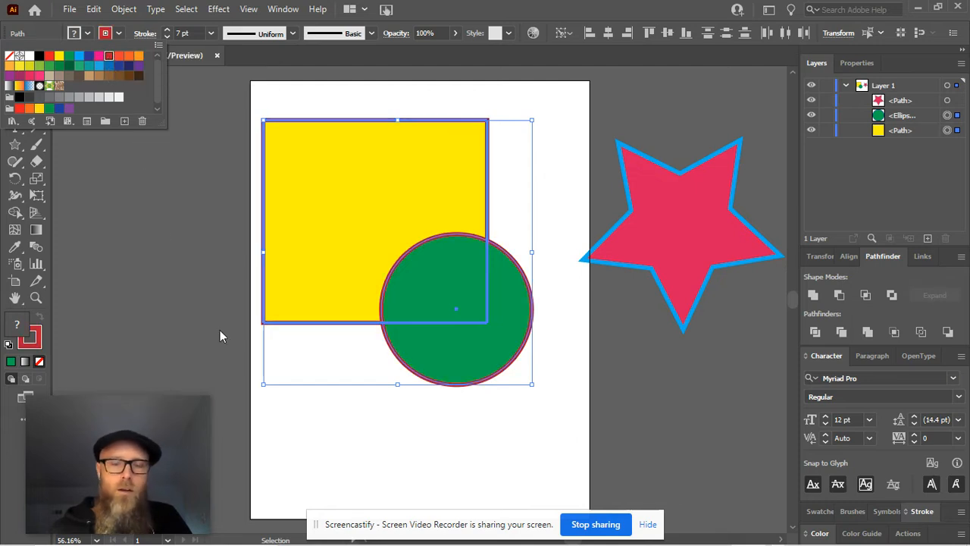
left_click(410, 476)
left_click(453, 106)
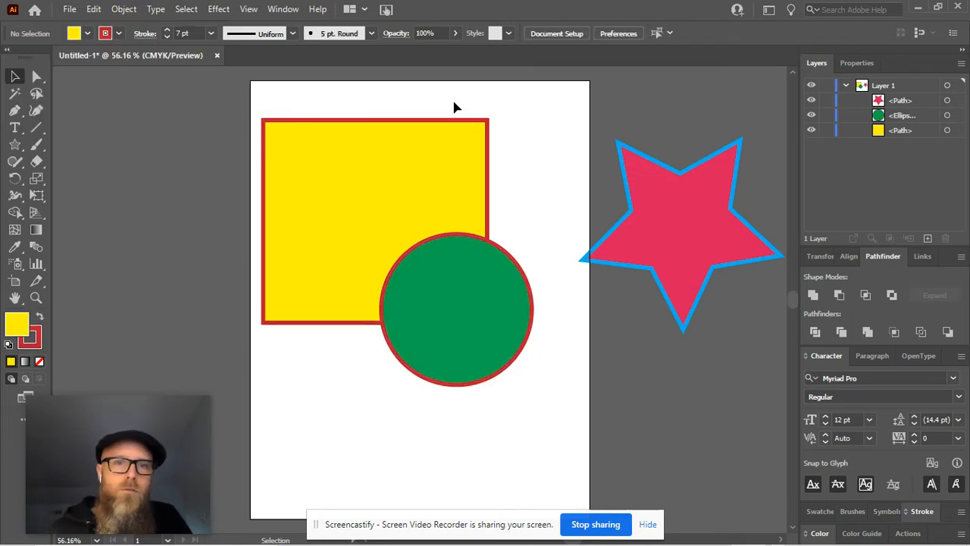
left_click_drag(455, 105, 340, 251)
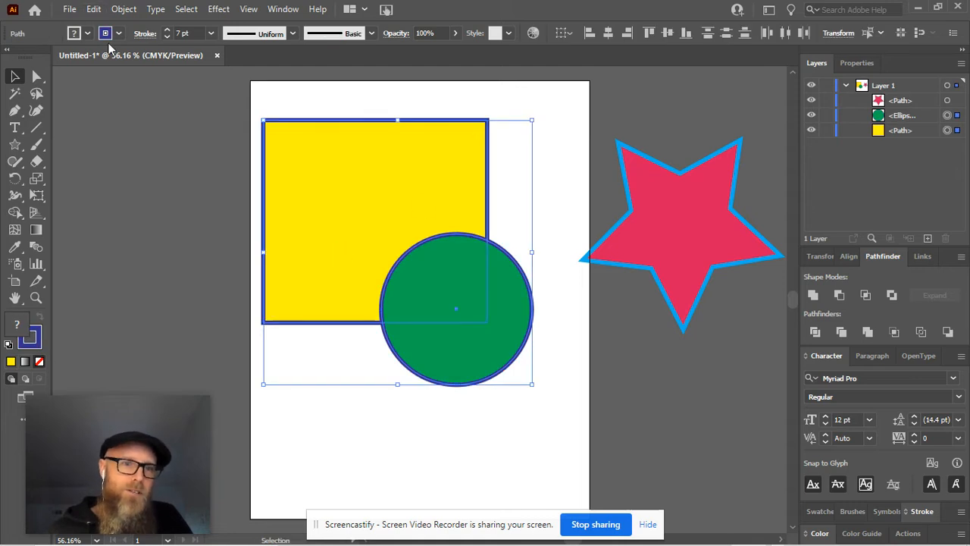
left_click(344, 457)
Change only the yellow rectangle's stroke to bright red.
left_click(329, 264)
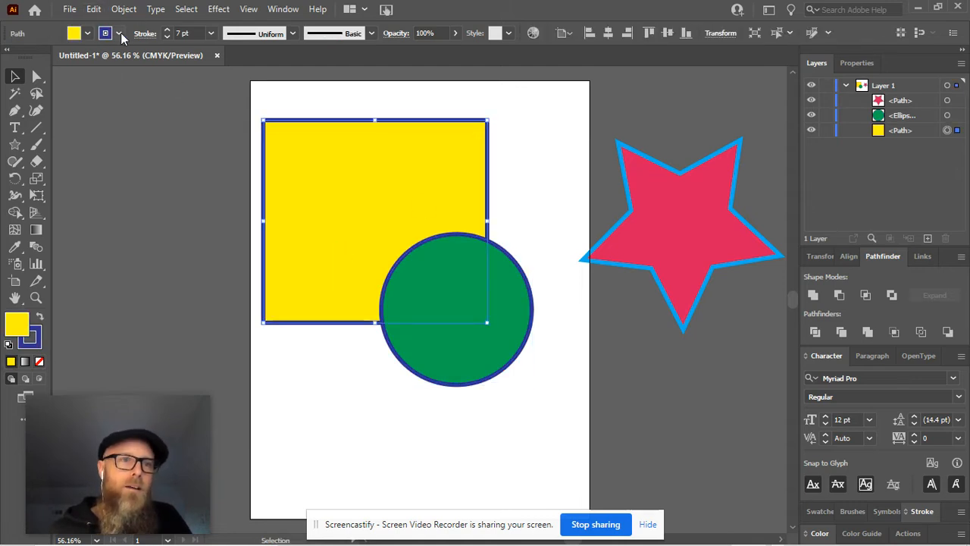
left_click(119, 33)
left_click(49, 57)
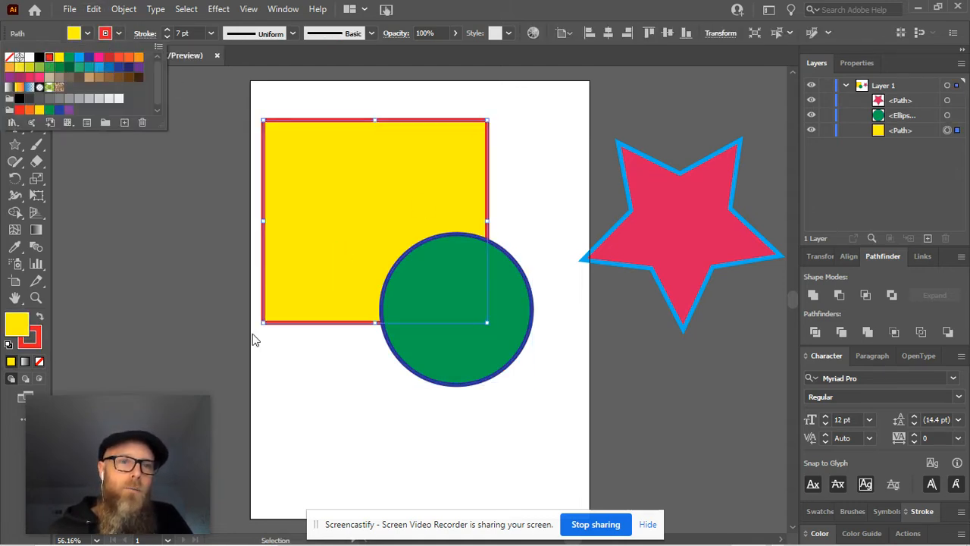
left_click(293, 383)
left_click(342, 414)
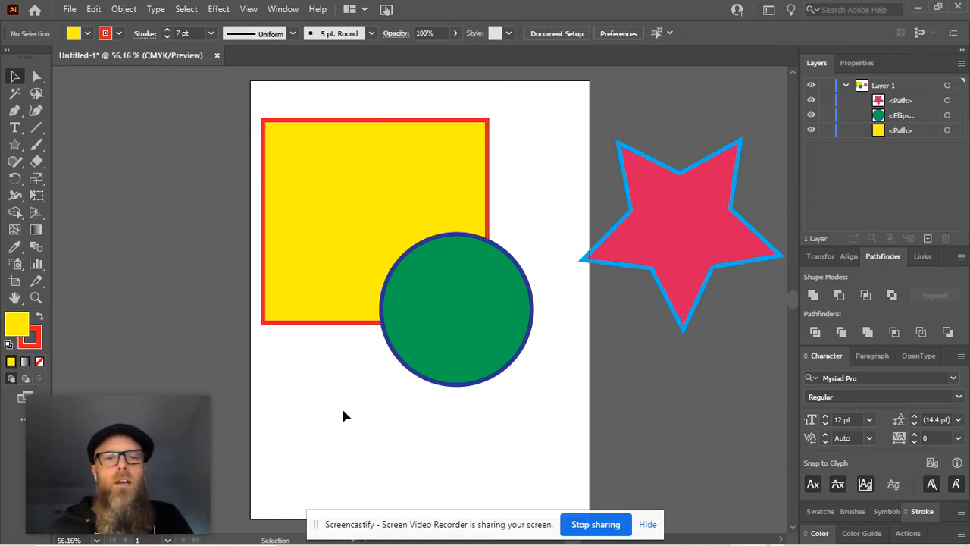
Unite the red-outlined rectangle with the blue-outlined circle and undo the merge.
left_click_drag(557, 123, 358, 332)
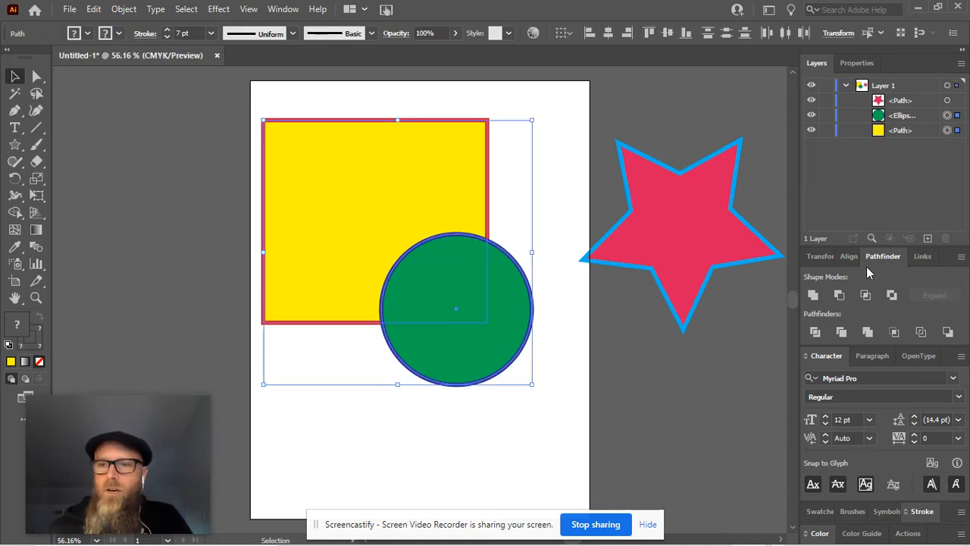
left_click(811, 295)
key("ctrl+z")
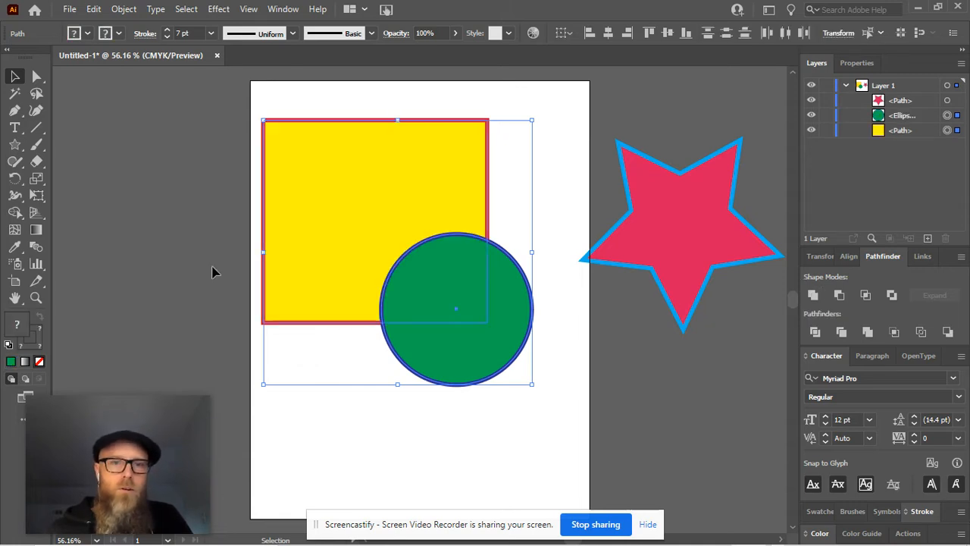
Move the yellow rectangle above the green circle in the stacking order, unite both shapes, and undo the merge.
left_click_drag(902, 133, 906, 112)
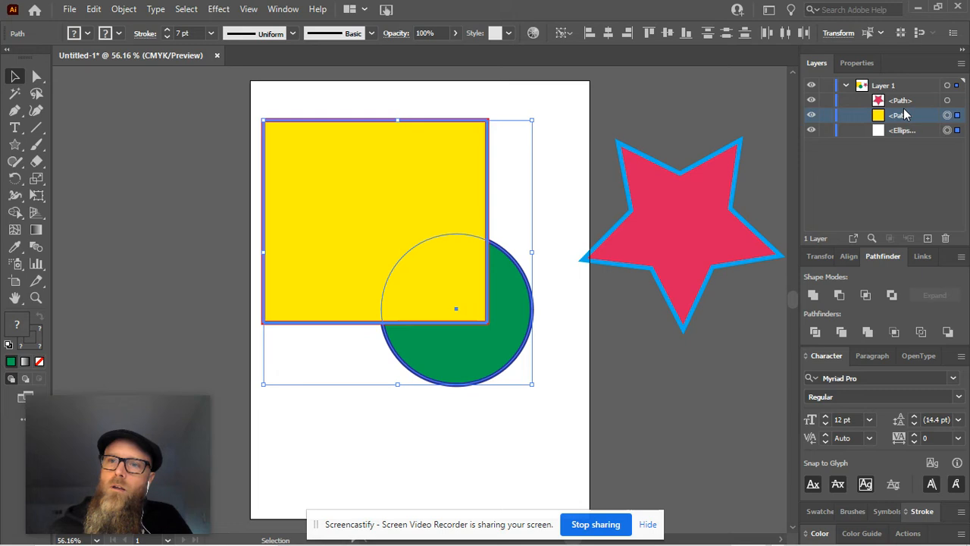
left_click(811, 295)
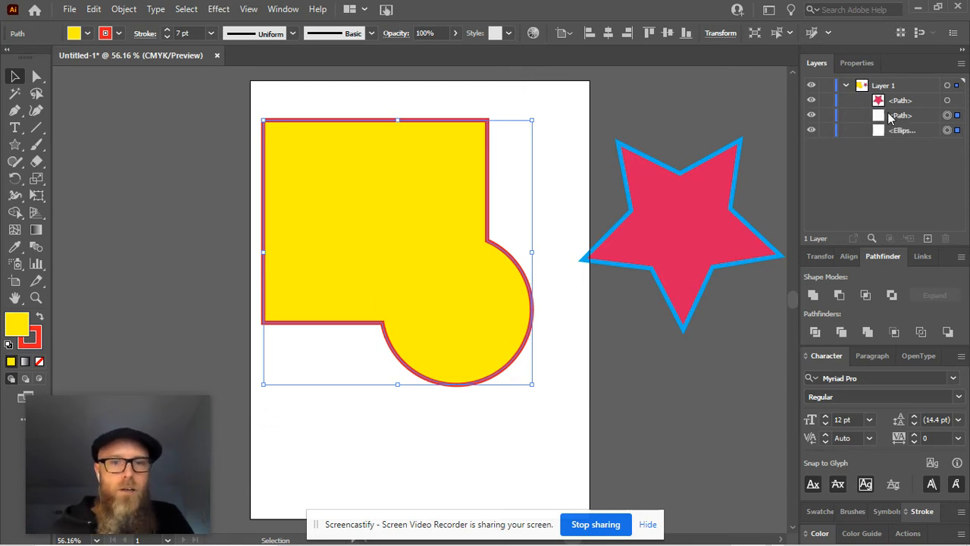
key("ctrl+z")
Move the green circle back above the yellow rectangle in the stacking order.
left_click(474, 463)
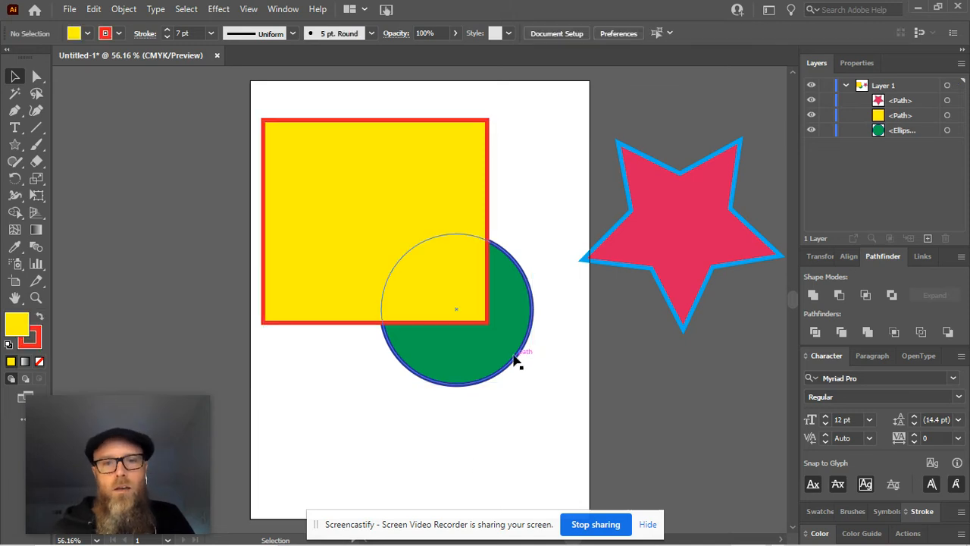
left_click(513, 347)
left_click_drag(852, 132, 901, 111)
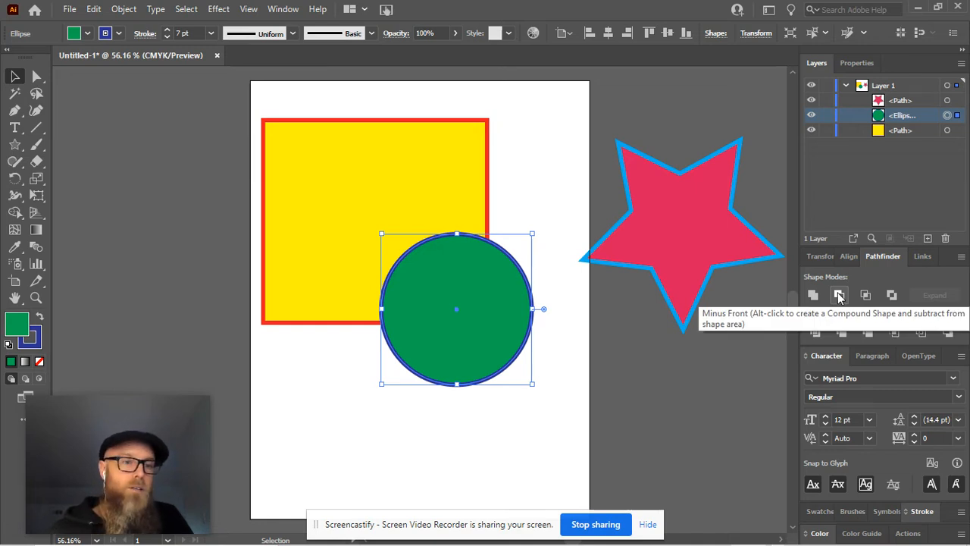
Subtract the green circle from the yellow rectangle with Minus Front and undo the cut.
left_click(470, 189, "shift")
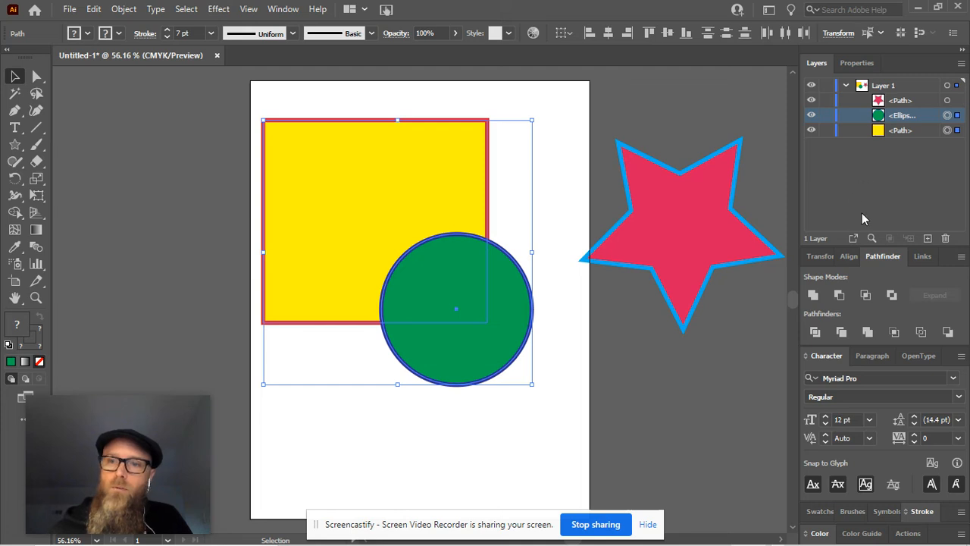
left_click(839, 296)
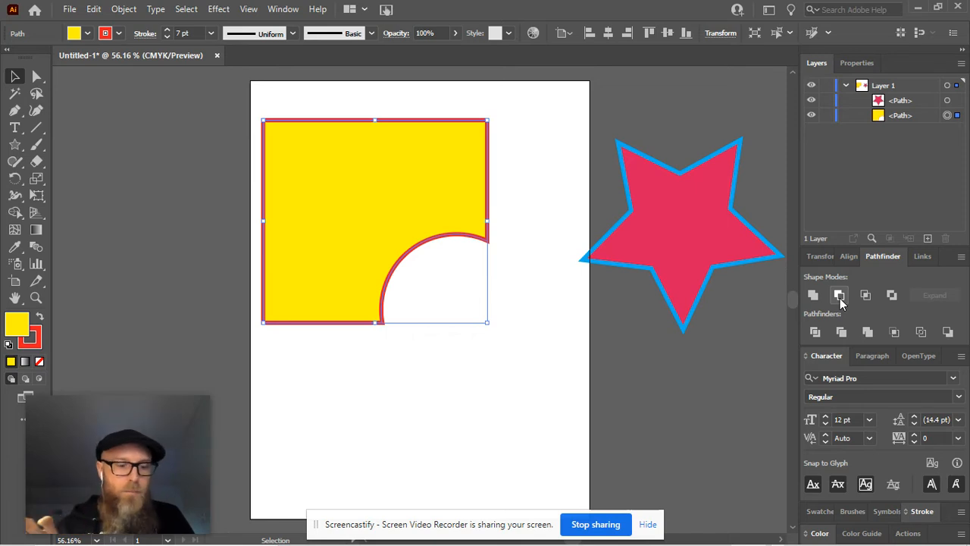
key("ctrl+z")
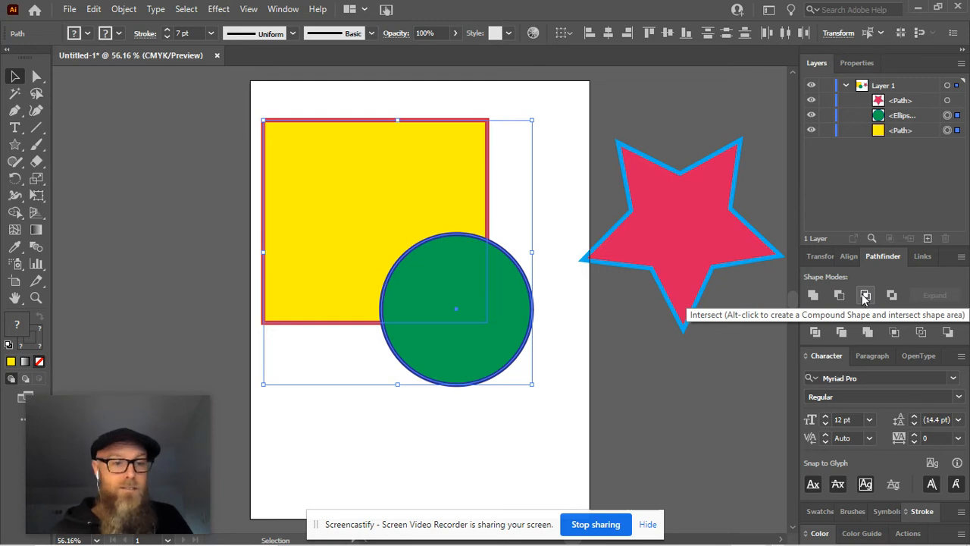
Reduce the rectangle and circle to their overlapping area with Intersect, and undo it.
left_click(864, 296)
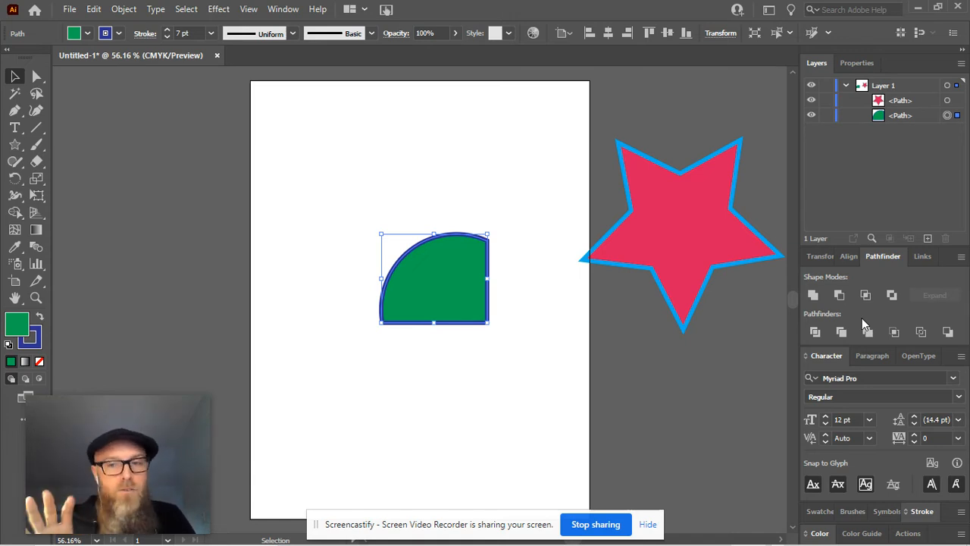
key("ctrl+z")
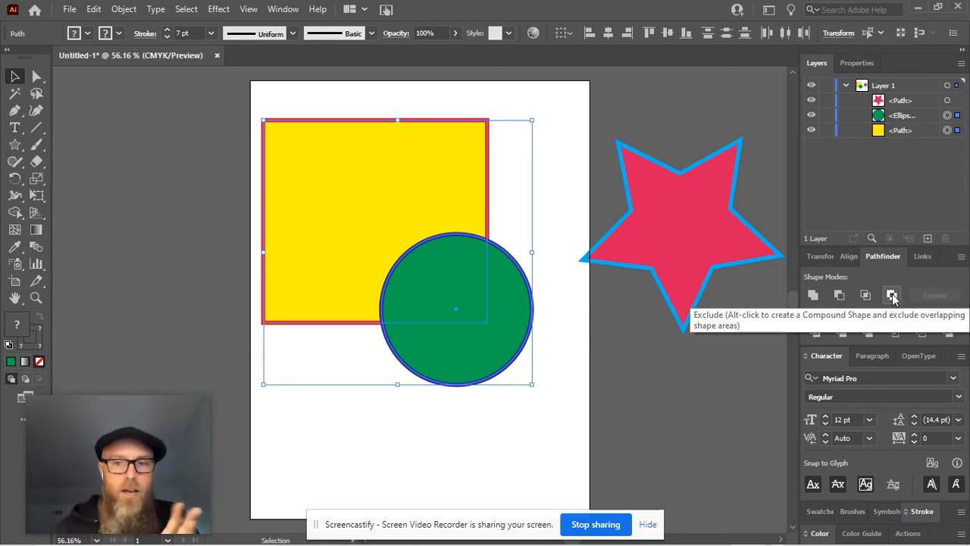
Remove the overlapping area of the rectangle and circle with Exclude.
left_click(892, 297)
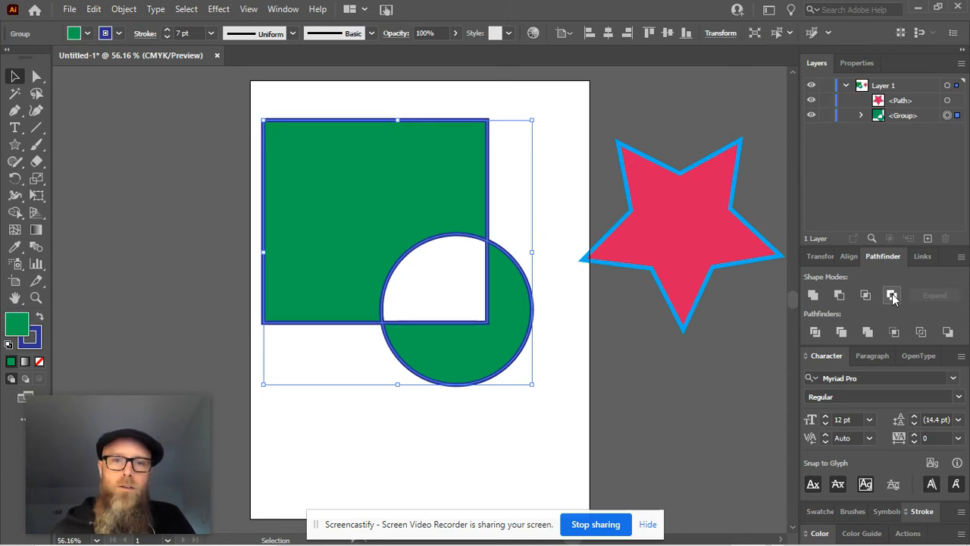
Undo the Exclude and split the overlapping rectangle and circle into separate pieces with Divide.
key("ctrl+z")
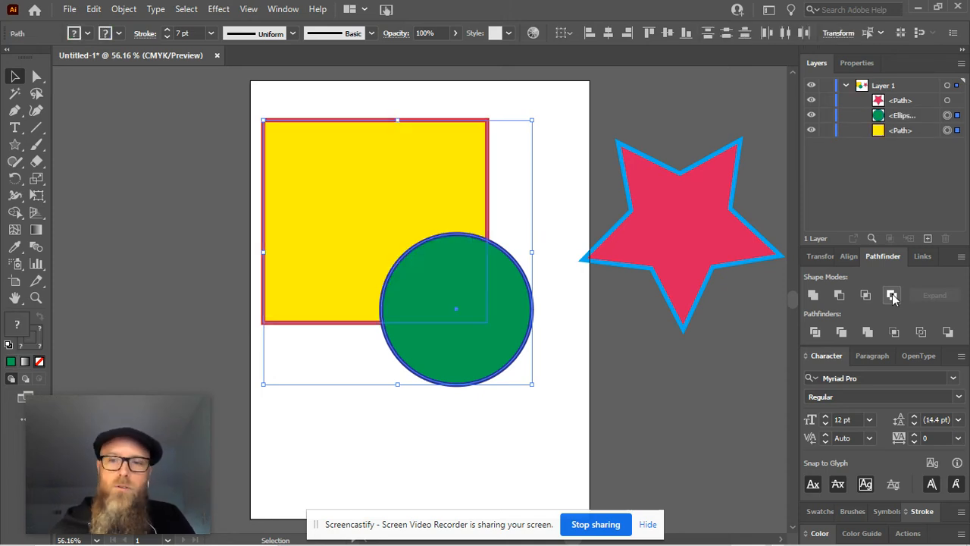
left_click(816, 334)
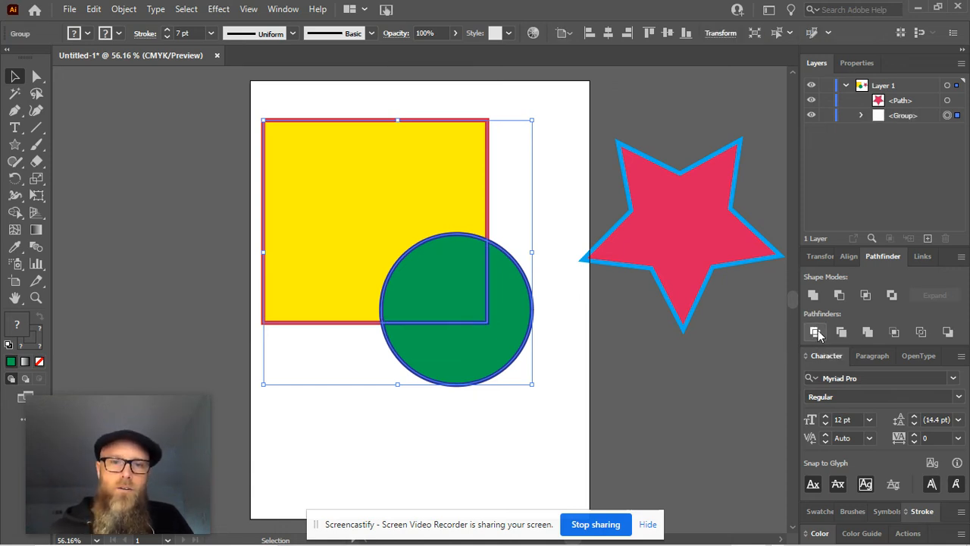
left_click(558, 424)
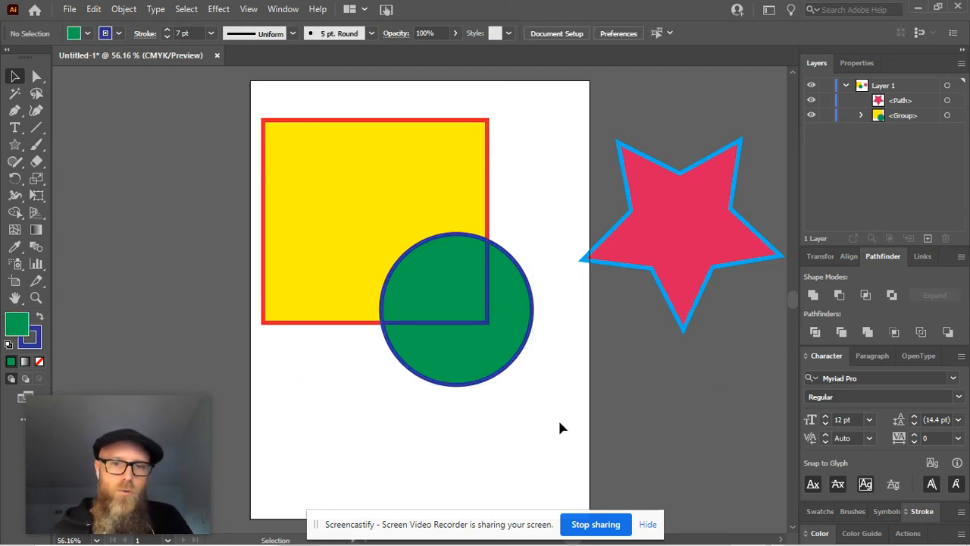
left_click(490, 363)
left_click(410, 414)
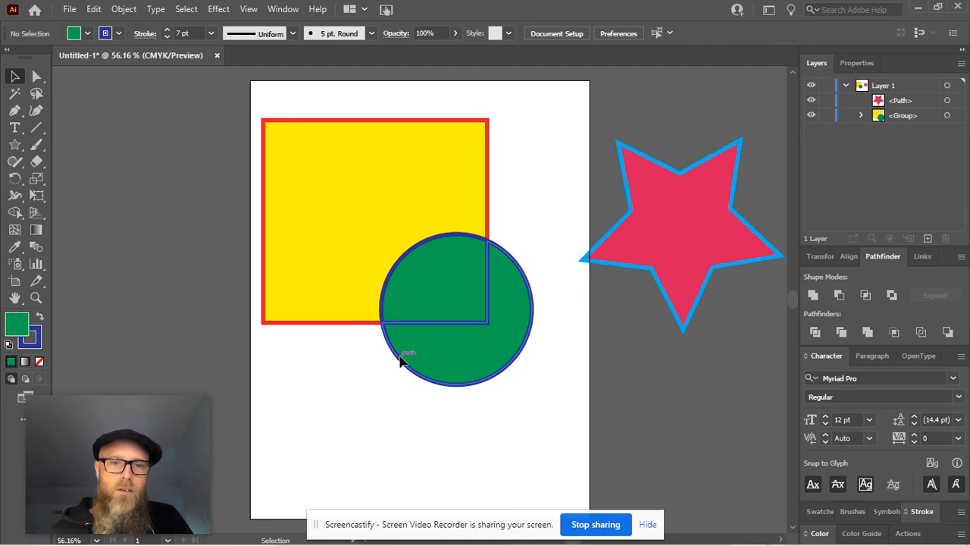
left_click(402, 362)
Pull the divided pieces apart individually, moving the outer circle piece, the overlap piece and the yellow piece away from each other.
left_click(37, 77)
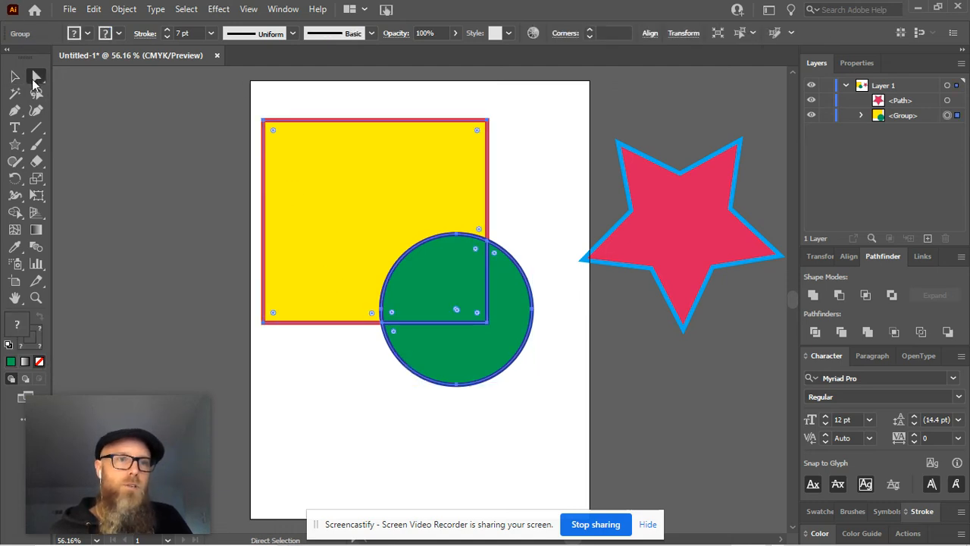
left_click(363, 463)
left_click(487, 380)
left_click(469, 344)
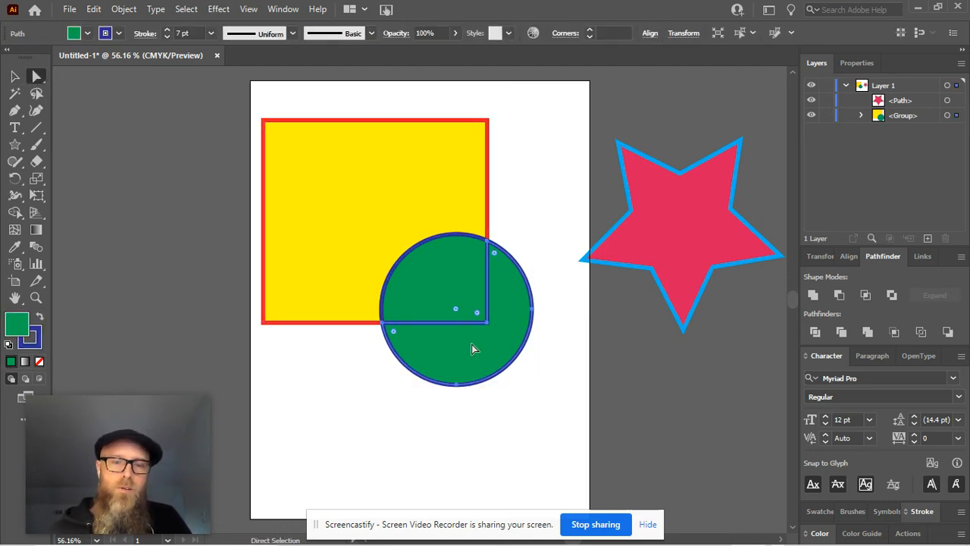
left_click_drag(472, 344, 544, 393)
left_click_drag(425, 272, 309, 379)
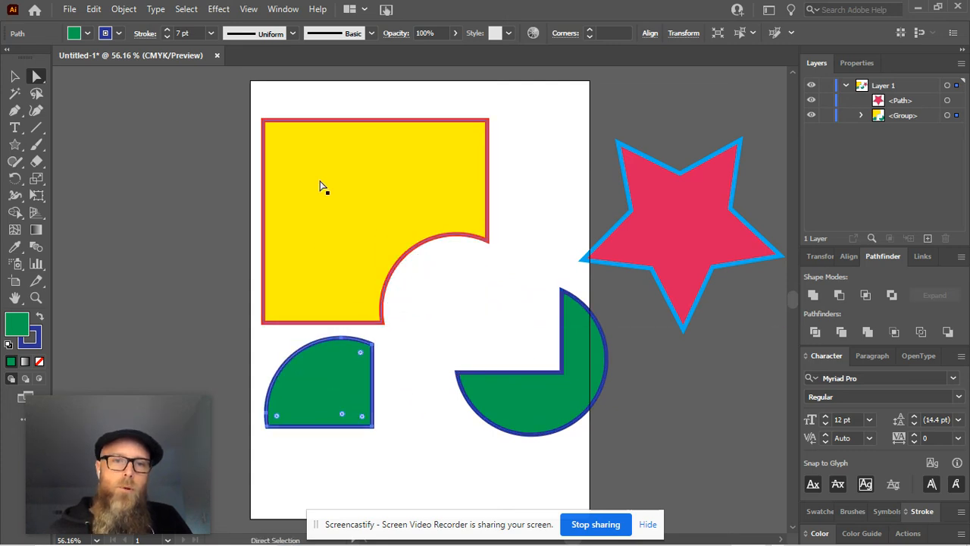
left_click_drag(320, 186, 350, 164)
Undo the piece moves and the Divide operation on the rectangle and circle.
key("v")
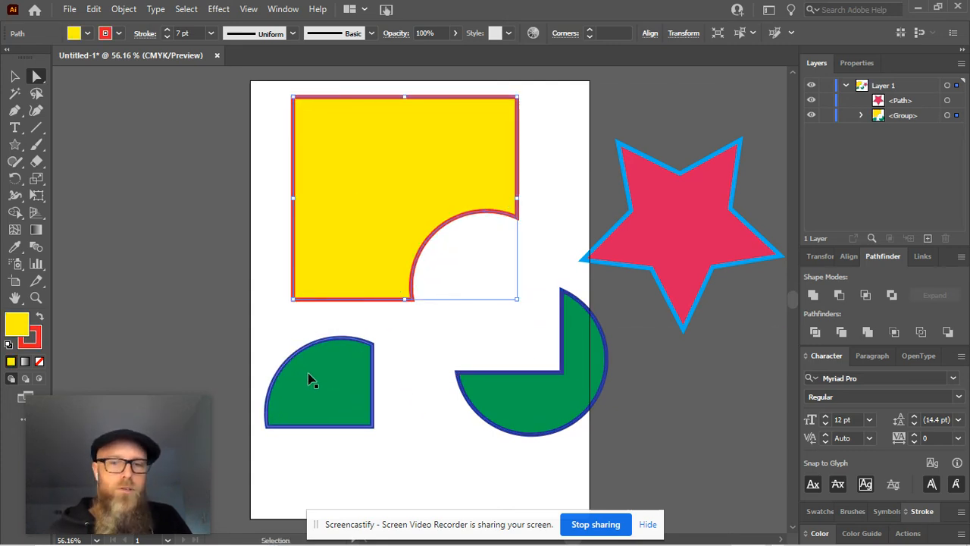
key("ctrl+z")
key("ctrl+z")
key("ctrl+z")
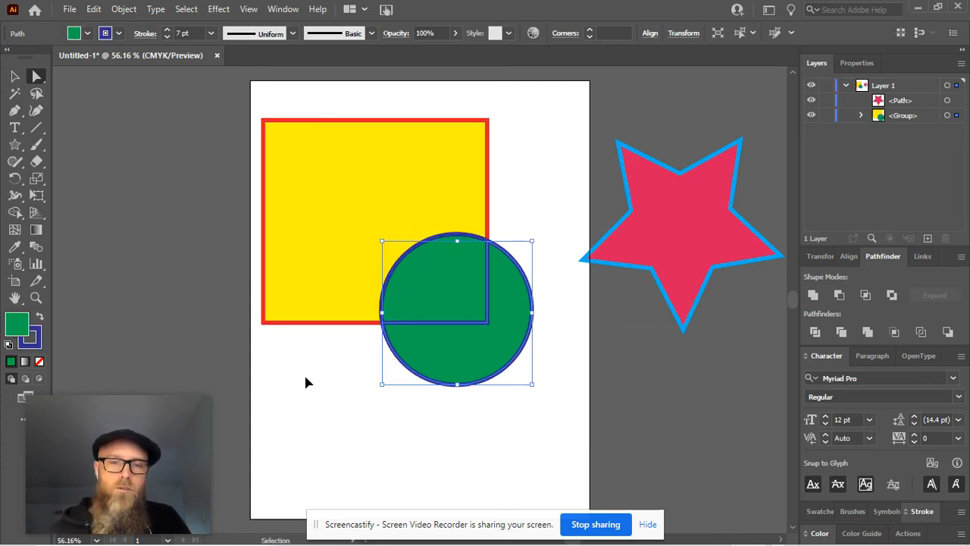
key("a")
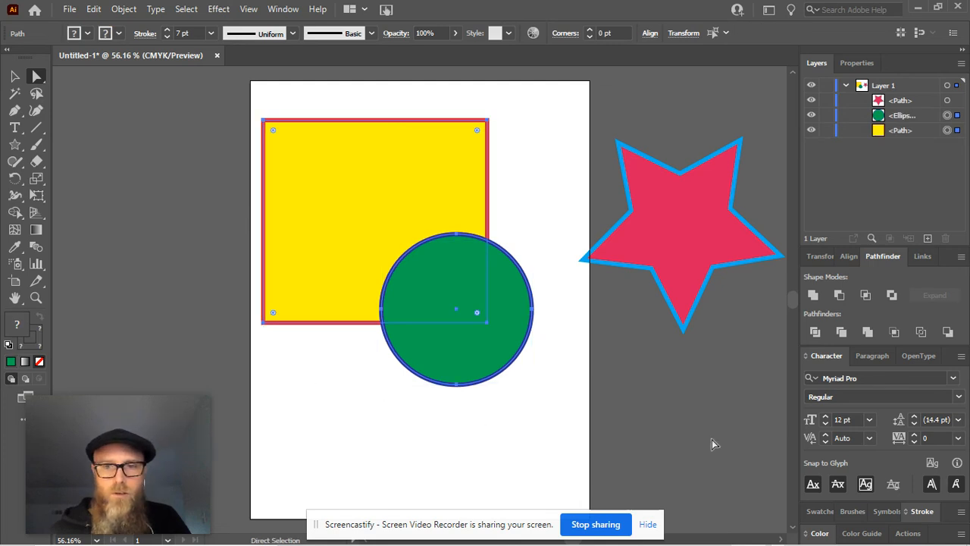
Apply Trim to the rectangle and circle, and select the resulting group.
left_click(842, 334)
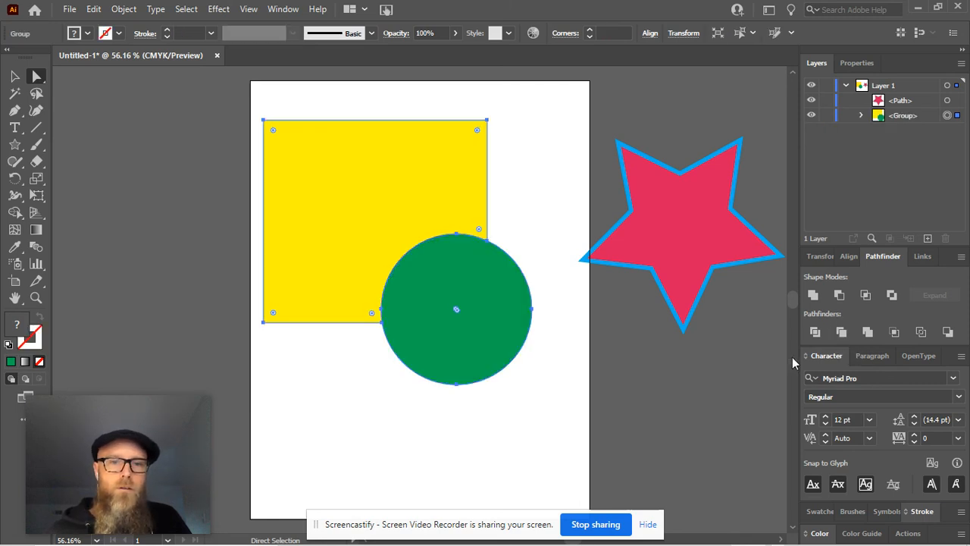
left_click(14, 76)
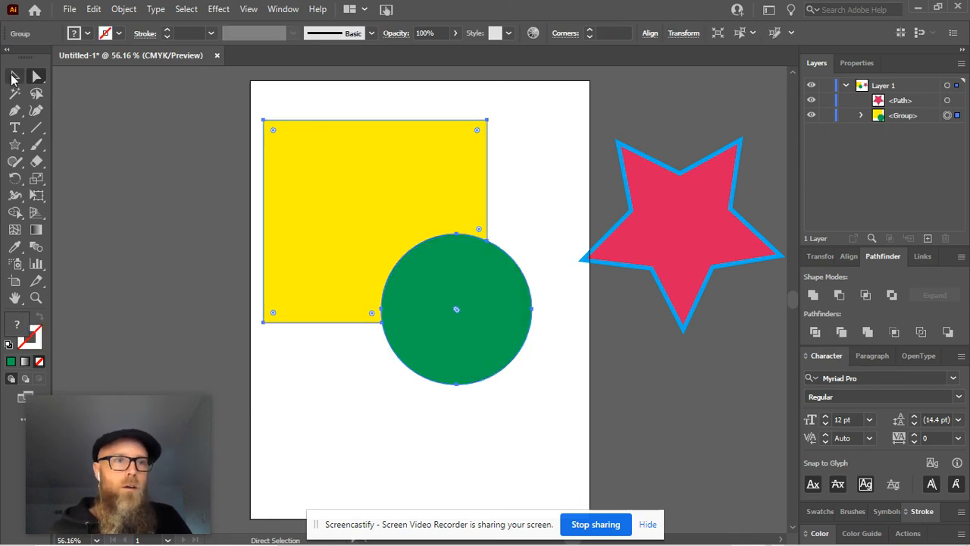
left_click(385, 449)
left_click(448, 341)
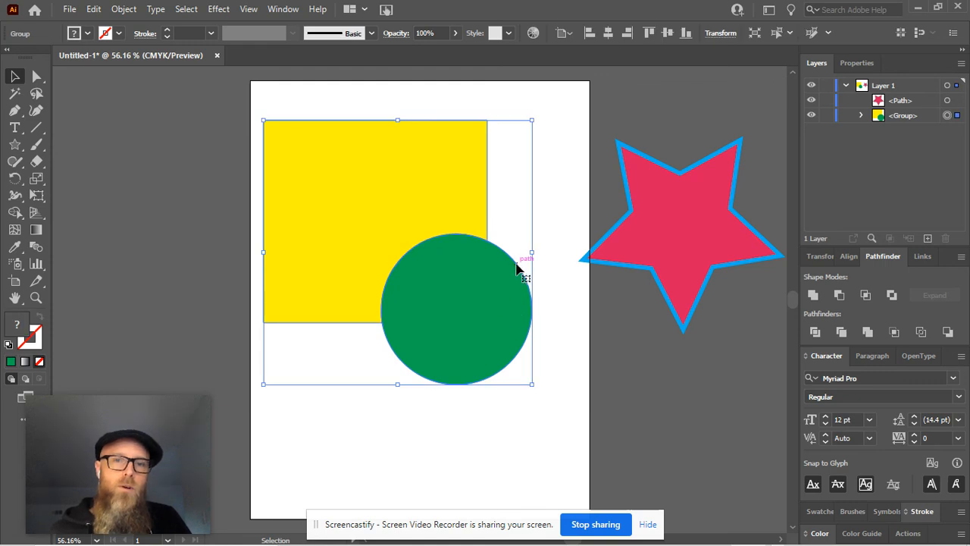
Move the green circle away from the trimmed yellow rectangle, and undo both the move and the Trim.
left_click(37, 75)
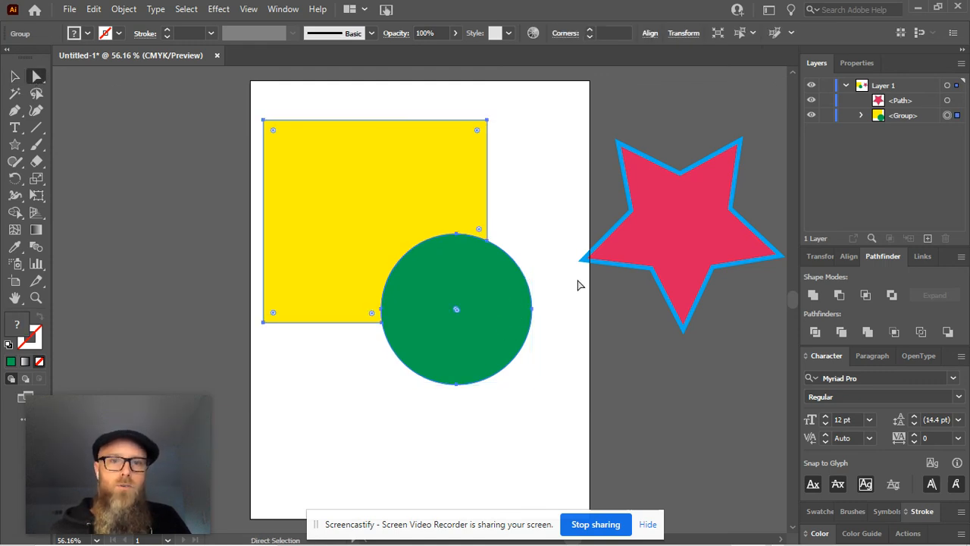
left_click(541, 286)
left_click_drag(516, 280, 567, 333)
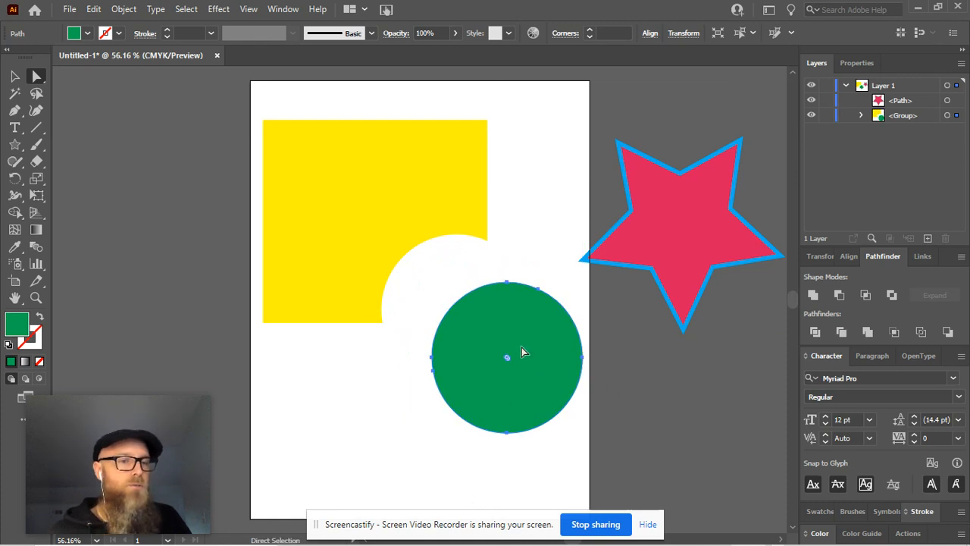
key("ctrl")
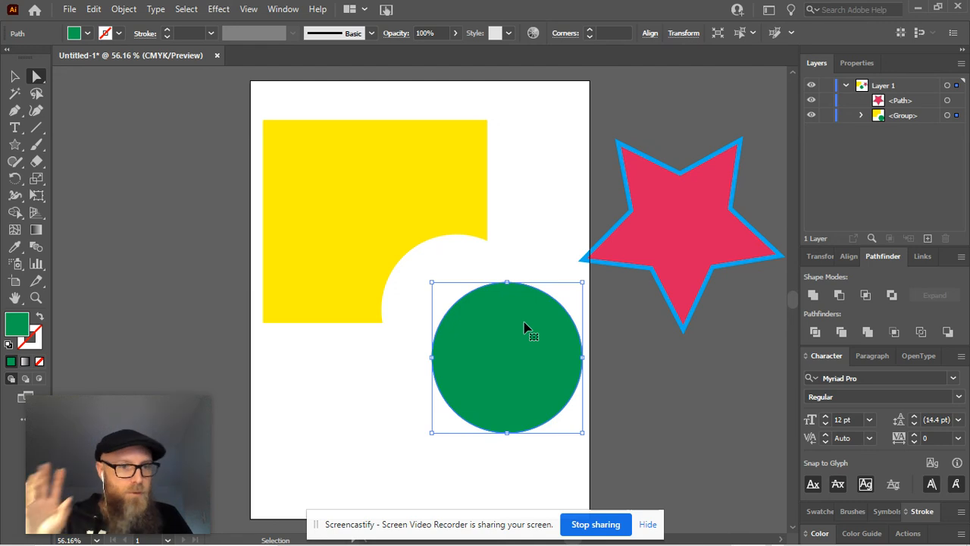
key("ctrl+z")
key("ctrl+z")
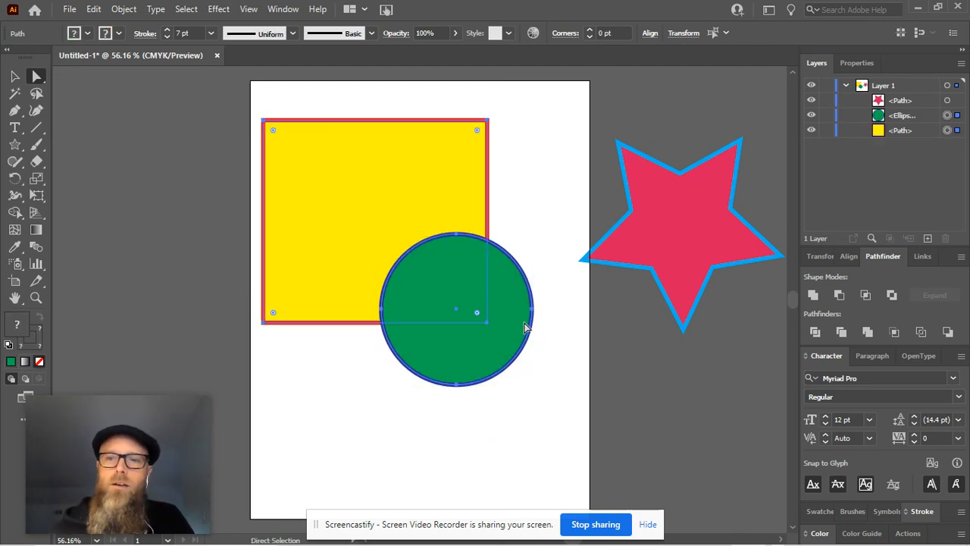
Apply the Merge pathfinder to the yellow rectangle and green circle, and deselect the result.
left_click(868, 332)
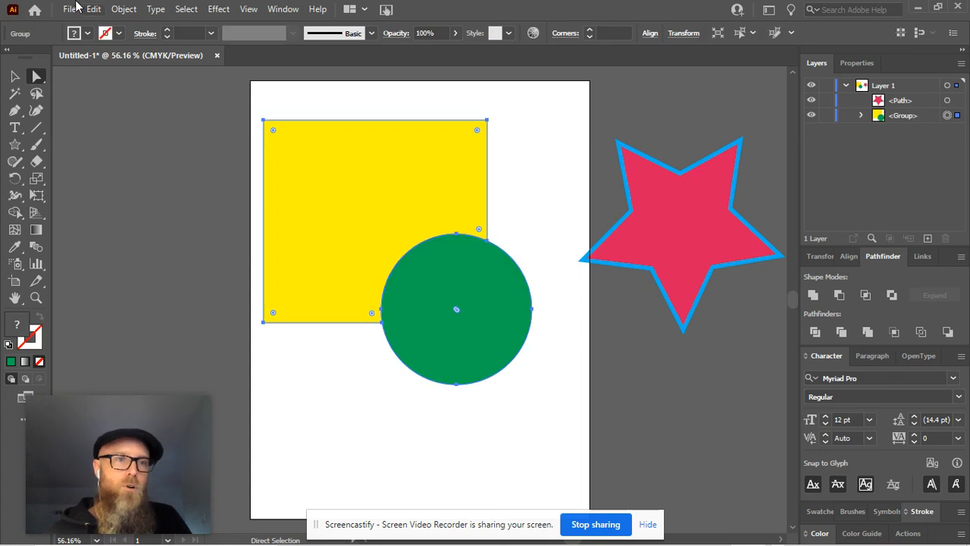
left_click(15, 76)
left_click(548, 243)
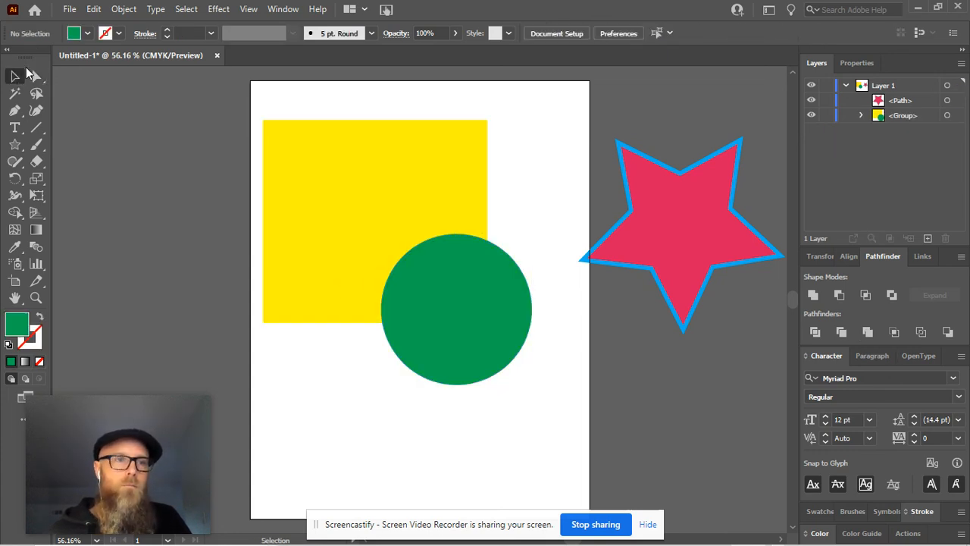